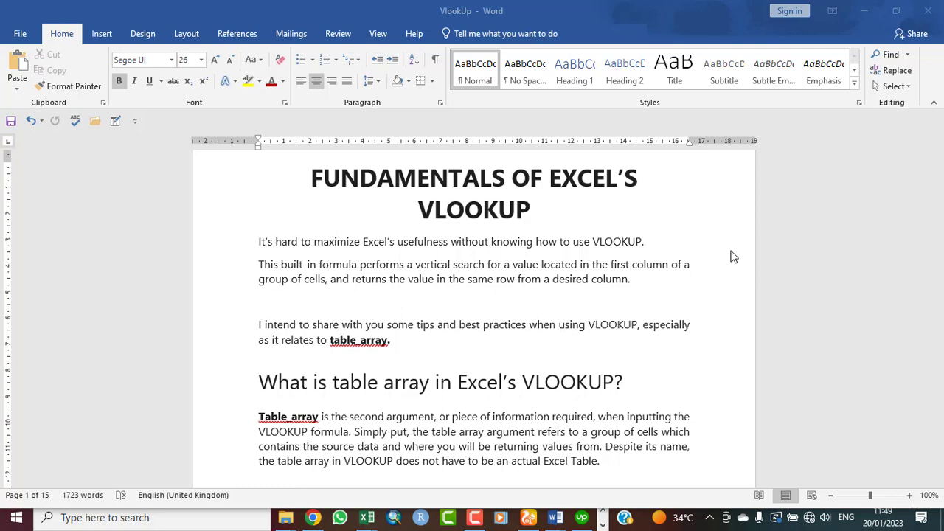
Scroll down the VLOOKUP article to page 3's formula result example returning Mathematics
{"action": "left_click", "coordinate": [534, 223]}
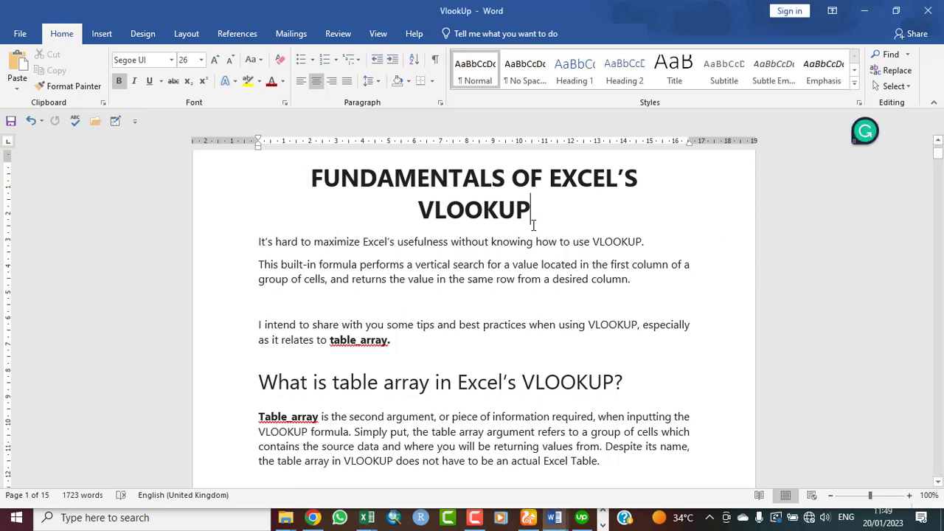
{"action": "left_click", "coordinate": [938, 482]}
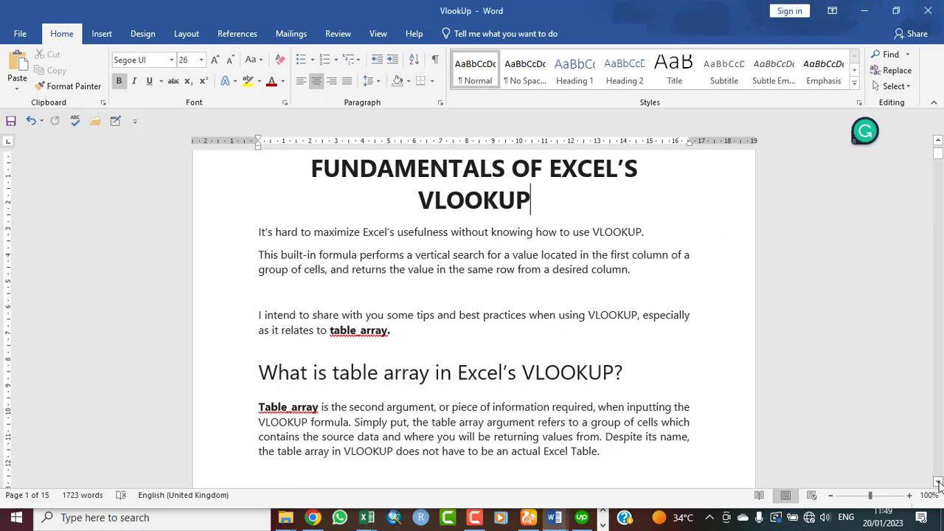
{"action": "left_click_drag", "start_coordinate": [938, 481], "coordinate": [938, 482]}
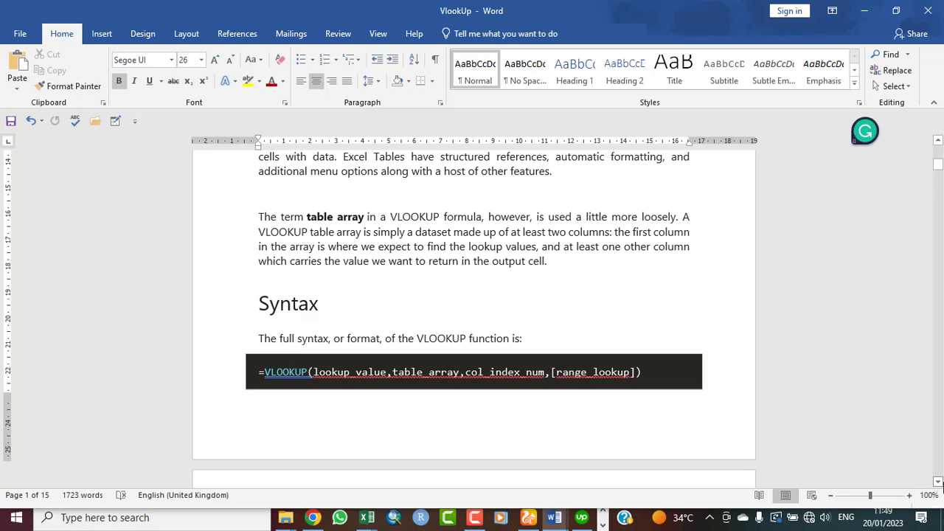
{"action": "left_click", "coordinate": [939, 484]}
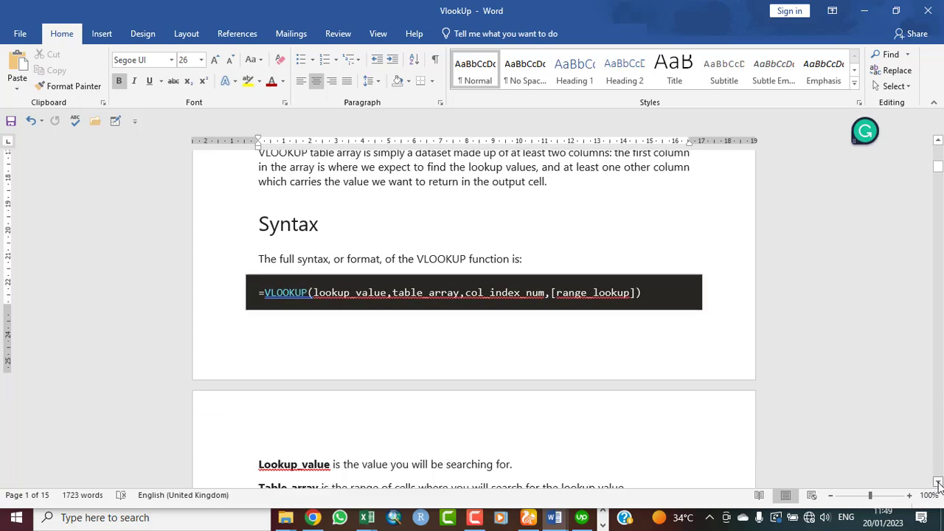
{"action": "left_click_drag", "start_coordinate": [938, 483], "coordinate": [939, 483]}
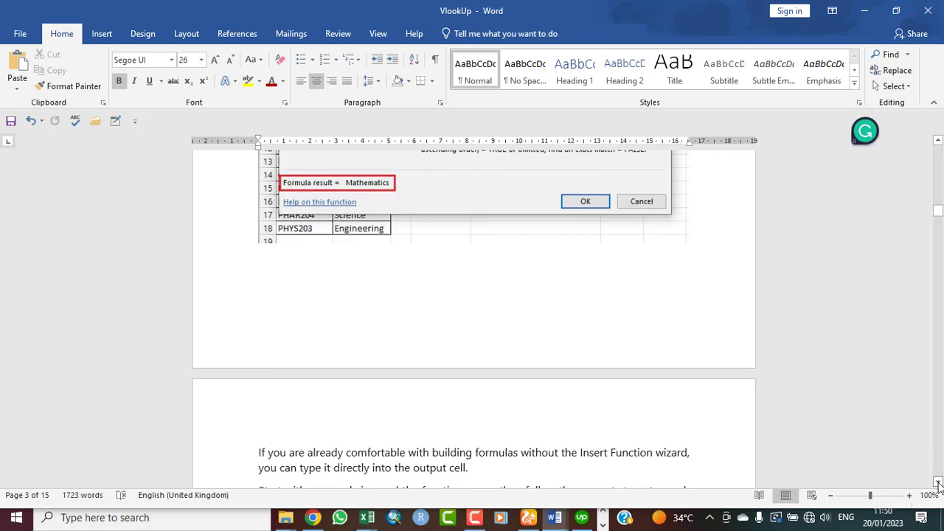
Move up past the Syntax and table array sections to the FUNDAMENTALS OF EXCEL'S VLOOKUP title
{"action": "key", "text": "Up"}
{"action": "key", "text": "Up"}
{"action": "key", "text": "Up"}
{"action": "key", "text": "Up"}
{"action": "key", "text": "Up"}
{"action": "key", "text": "Up"}
{"action": "key", "text": "Up"}
{"action": "key", "text": "Up"}
{"action": "key", "text": "Up"}
{"action": "key", "text": "Up"}
{"action": "key", "text": "Up"}
{"action": "key", "text": "Up"}
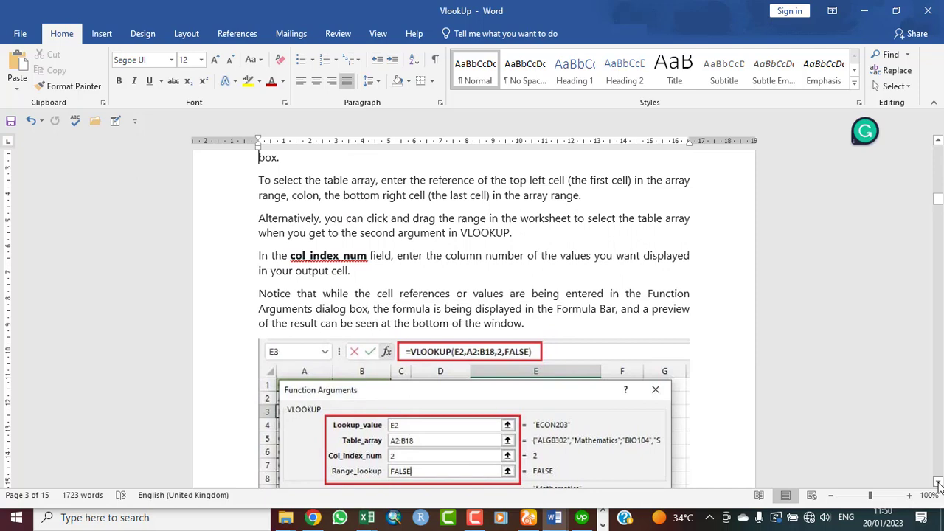
{"action": "key", "text": "Up"}
{"action": "key", "text": "Up"}
{"action": "key", "text": "Up"}
{"action": "key", "text": "Up"}
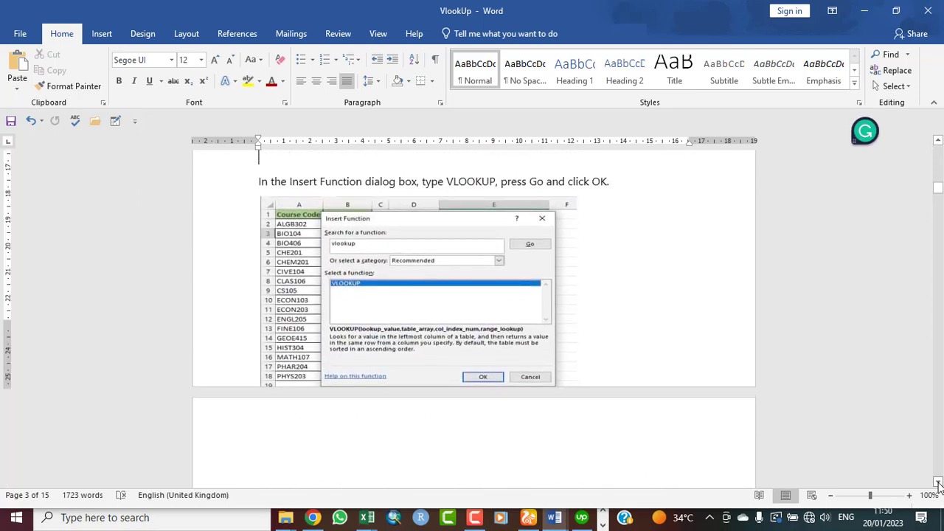
{"action": "key", "text": "Up"}
{"action": "key", "text": "Up"}
{"action": "key", "text": "Up"}
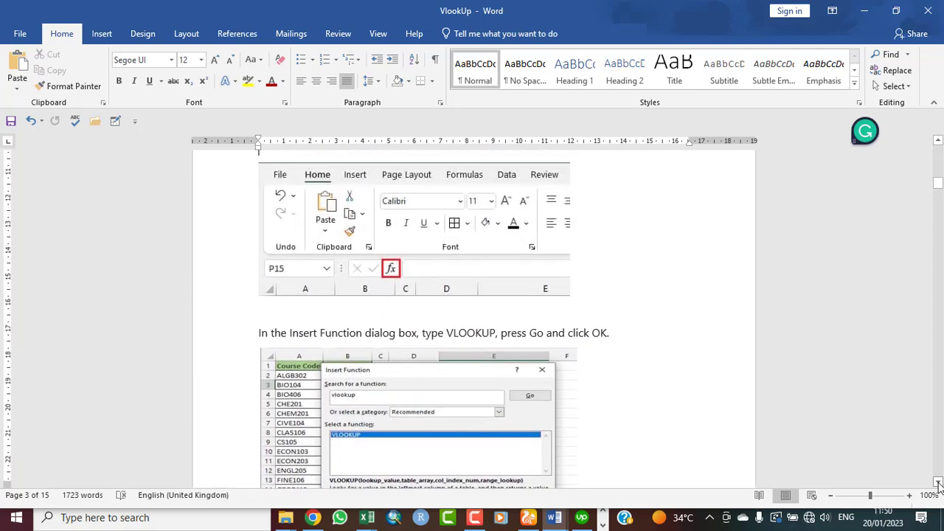
{"action": "key", "text": "Up"}
{"action": "key", "text": "Up"}
{"action": "key", "text": "Up"}
{"action": "key", "text": "Up"}
{"action": "key", "text": "Up"}
{"action": "key", "text": "Up"}
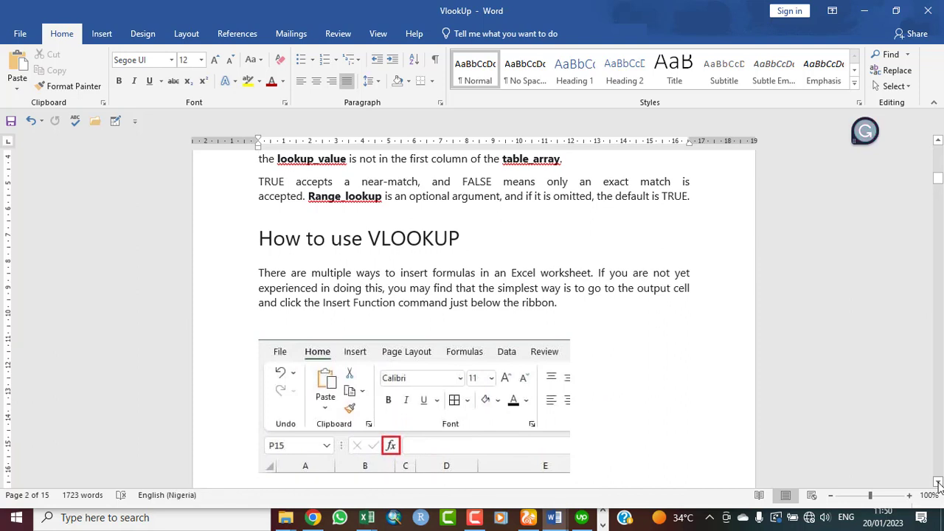
{"action": "key", "text": "Up"}
{"action": "key", "text": "Up"}
{"action": "key", "text": "Up"}
{"action": "key", "text": "Up"}
{"action": "key", "text": "Up"}
{"action": "key", "text": "Up"}
{"action": "key", "text": "Up"}
{"action": "key", "text": "Up"}
{"action": "key", "text": "Up"}
{"action": "key", "text": "Up"}
{"action": "key", "text": "Up"}
{"action": "key", "text": "Up"}
{"action": "key", "text": "Up"}
{"action": "key", "text": "Up"}
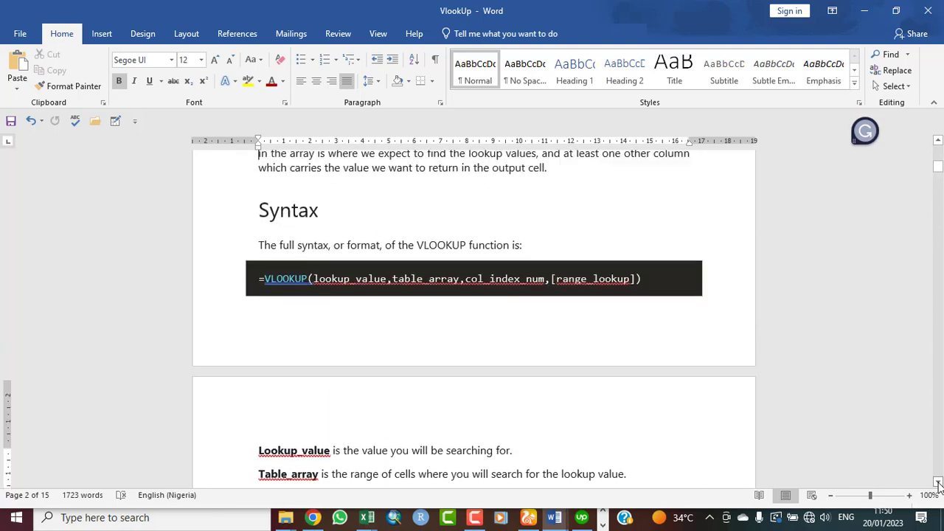
{"action": "key", "text": "Up"}
{"action": "key", "text": "Up"}
{"action": "key", "text": "Up"}
{"action": "key", "text": "Up"}
{"action": "key", "text": "Up"}
{"action": "key", "text": "Up"}
{"action": "key", "text": "Up"}
{"action": "key", "text": "Up"}
{"action": "key", "text": "Up"}
{"action": "key", "text": "Up"}
{"action": "key", "text": "Up"}
{"action": "key", "text": "Up"}
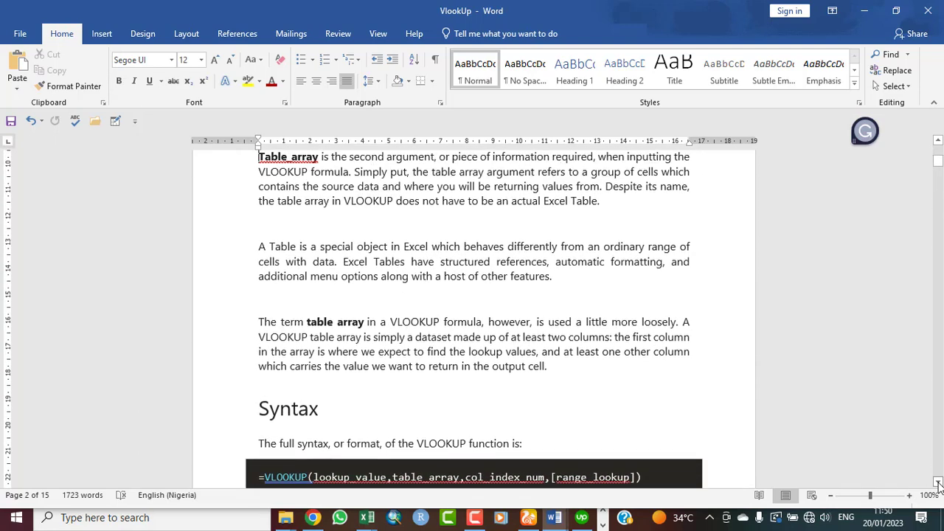
{"action": "key", "text": "Up"}
{"action": "key", "text": "Up"}
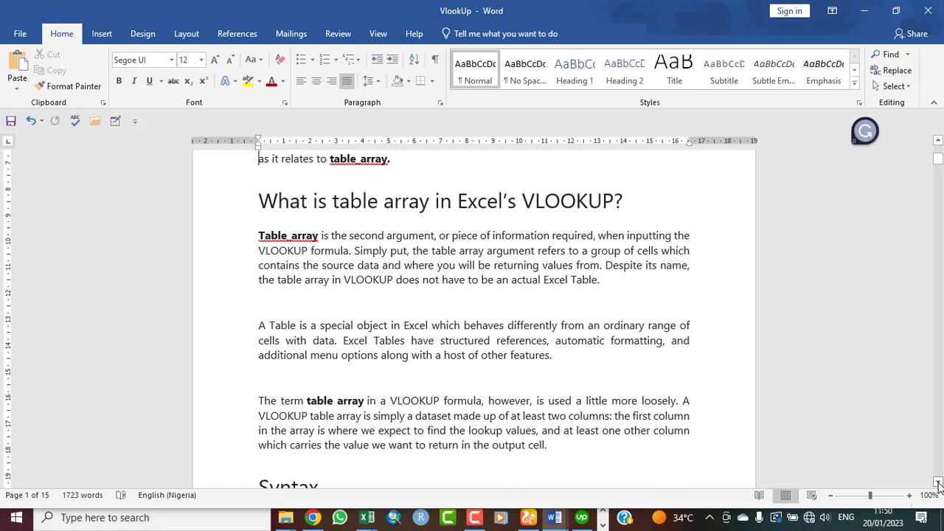
{"action": "key", "text": "Down"}
{"action": "key", "text": "Up"}
{"action": "key", "text": "Up"}
{"action": "key", "text": "Up"}
{"action": "key", "text": "Up"}
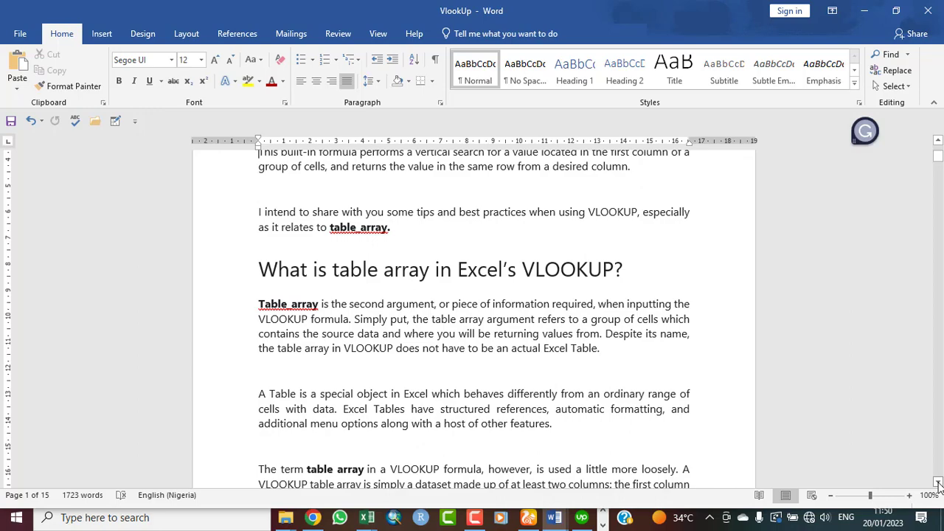
{"action": "key", "text": "Down"}
{"action": "key", "text": "Down"}
{"action": "key", "text": "Down"}
{"action": "key", "text": "Down"}
{"action": "key", "text": "Down"}
{"action": "key", "text": "Down"}
{"action": "key", "text": "Down"}
{"action": "key", "text": "Down"}
{"action": "key", "text": "Down"}
{"action": "key", "text": "Down"}
{"action": "key", "text": "Down"}
{"action": "key", "text": "Down"}
{"action": "key", "text": "Down"}
{"action": "key", "text": "Down"}
{"action": "key", "text": "Down"}
{"action": "key", "text": "Down"}
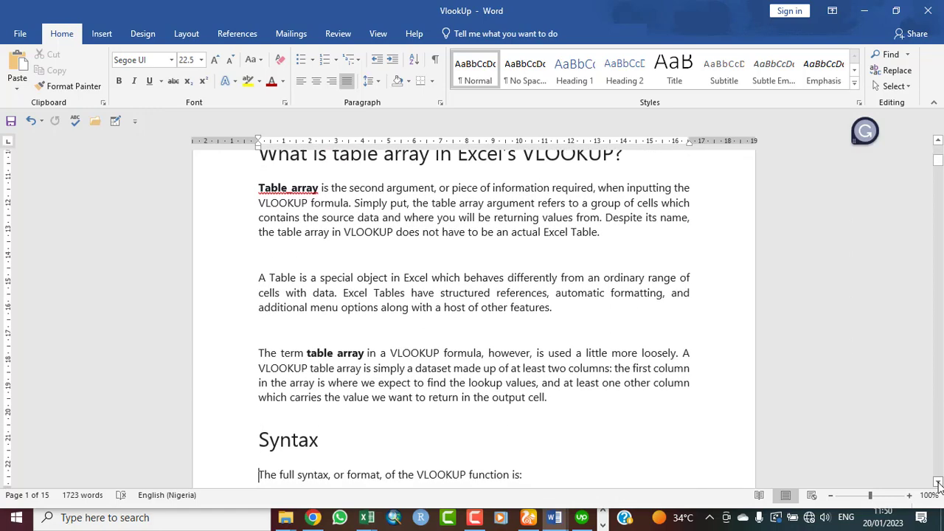
{"action": "key", "text": "Up"}
{"action": "key", "text": "Up"}
{"action": "key", "text": "Up"}
{"action": "key", "text": "Up"}
{"action": "key", "text": "Up"}
{"action": "key", "text": "Up"}
{"action": "key", "text": "Up"}
{"action": "key", "text": "Up"}
{"action": "key", "text": "Up"}
{"action": "key", "text": "Up"}
{"action": "key", "text": "Up"}
{"action": "key", "text": "Up"}
{"action": "key", "text": "Up"}
{"action": "key", "text": "Up"}
{"action": "key", "text": "Up"}
{"action": "key", "text": "Up"}
{"action": "key", "text": "Up"}
{"action": "key", "text": "Up"}
{"action": "key", "text": "Up"}
{"action": "key", "text": "Up"}
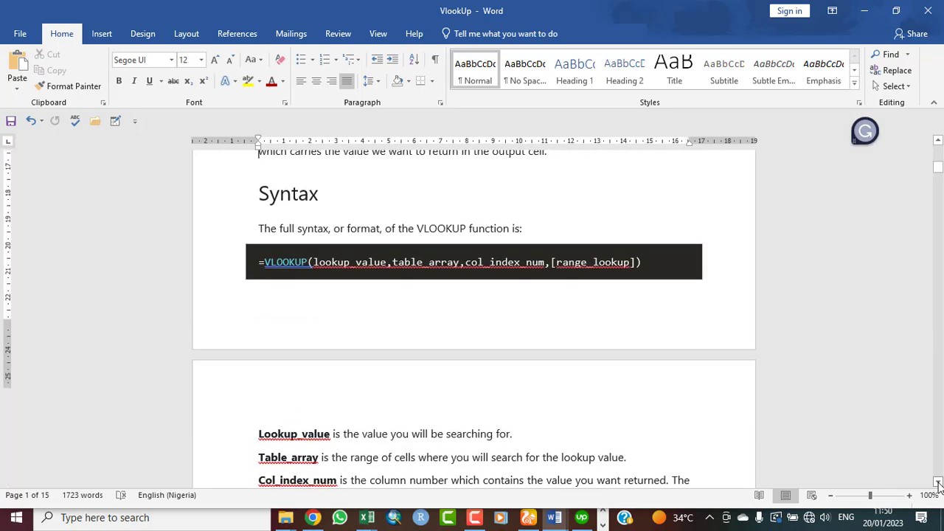
{"action": "key", "text": "Up"}
{"action": "key", "text": "Up"}
{"action": "key", "text": "Up"}
{"action": "key", "text": "Up"}
{"action": "key", "text": "Up"}
{"action": "key", "text": "Up"}
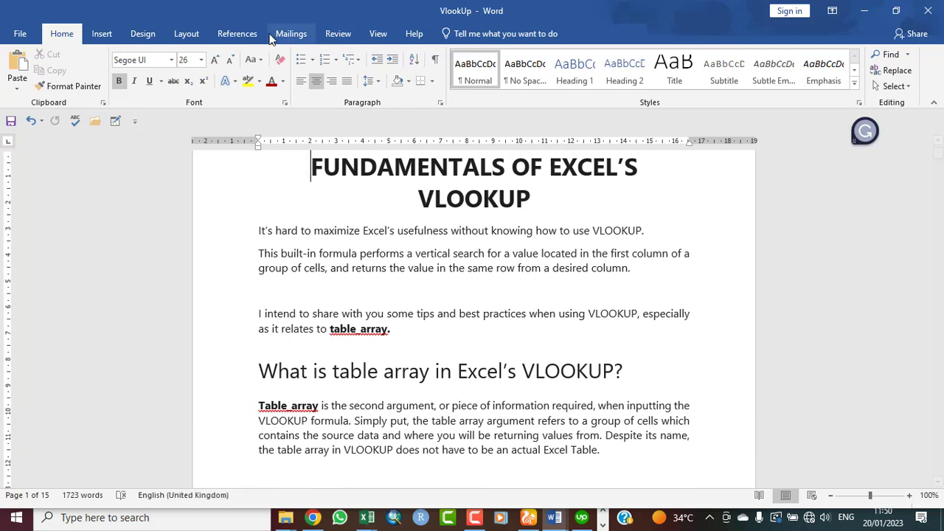
Open the Footer gallery of built-in designs from the Insert tab
{"action": "left_click", "coordinate": [103, 39]}
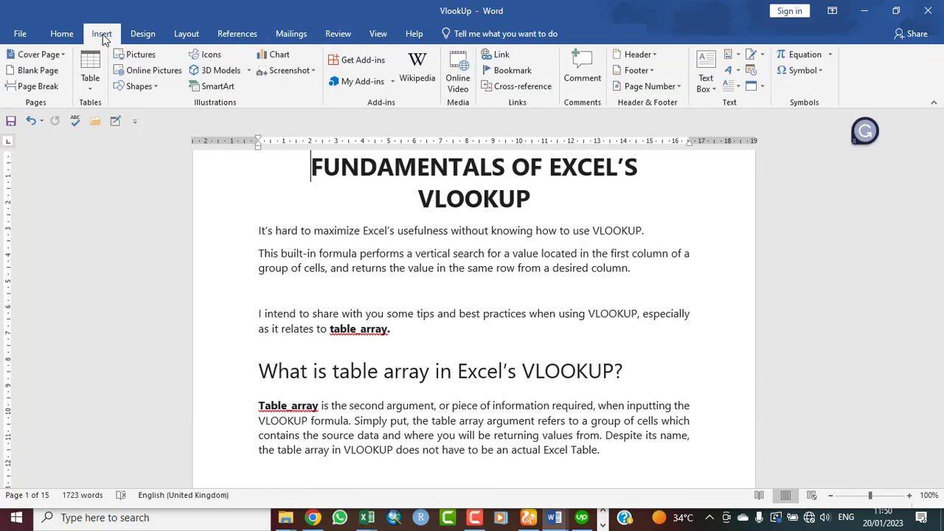
{"action": "left_click", "coordinate": [649, 70]}
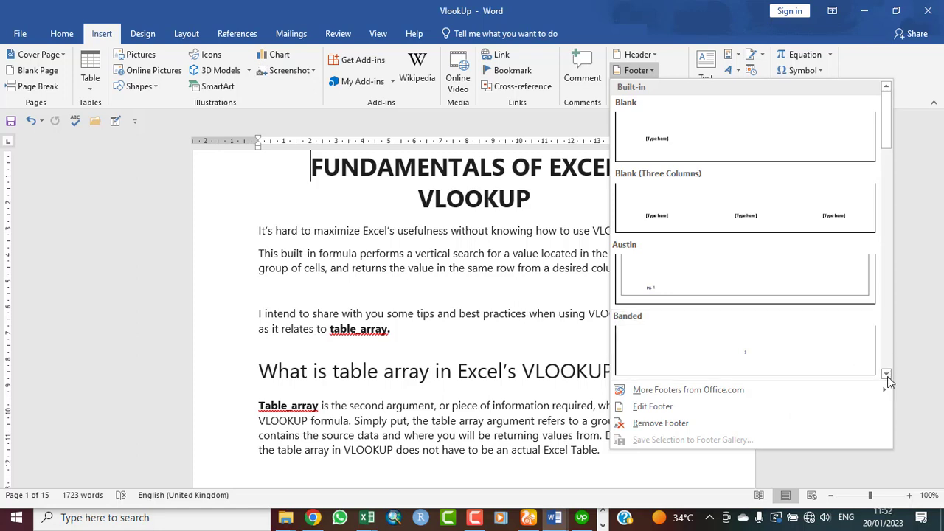
Scroll the footer gallery past Integral and Ion (Dark) until Ion (Light) appears
{"action": "left_click", "coordinate": [888, 377]}
{"action": "left_click", "coordinate": [887, 377]}
{"action": "left_click", "coordinate": [888, 377]}
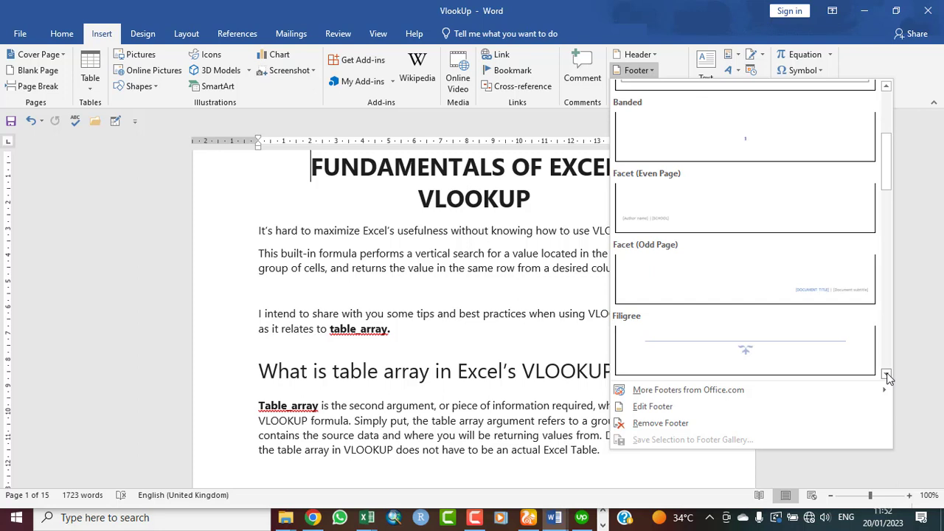
{"action": "left_click", "coordinate": [888, 377]}
{"action": "left_click", "coordinate": [887, 377]}
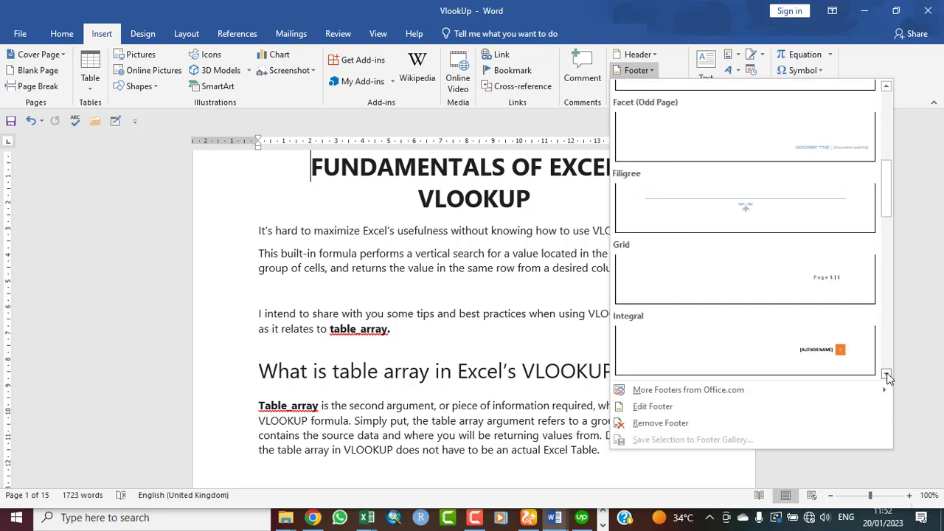
{"action": "left_click", "coordinate": [887, 377]}
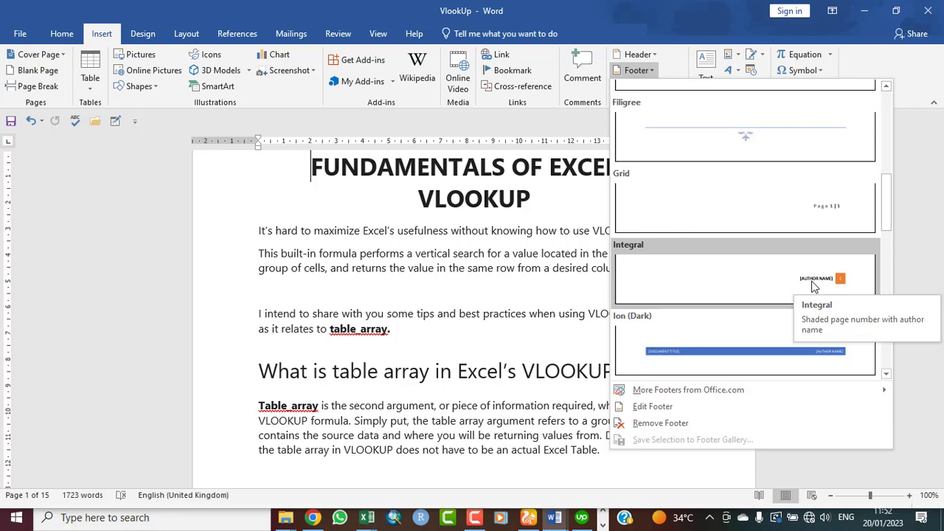
{"action": "left_click", "coordinate": [885, 376]}
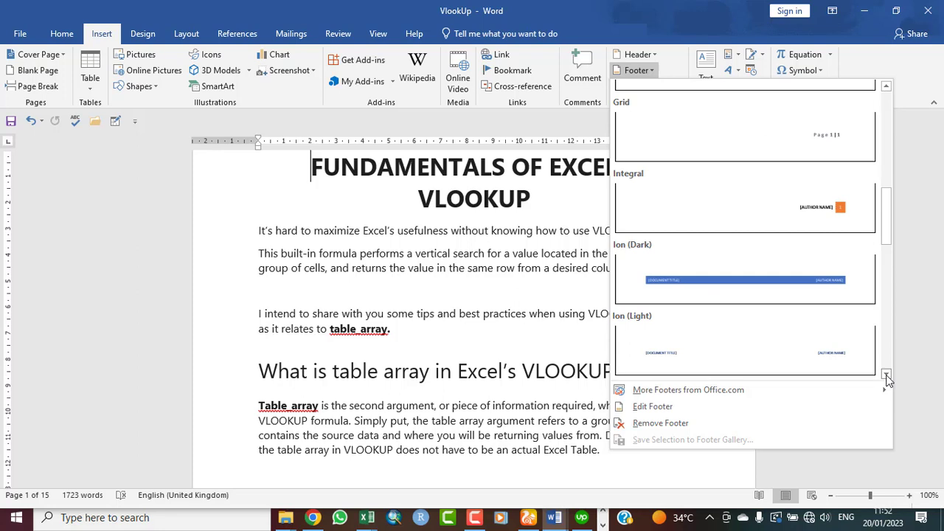
{"action": "left_click", "coordinate": [886, 375]}
{"action": "left_click", "coordinate": [886, 375]}
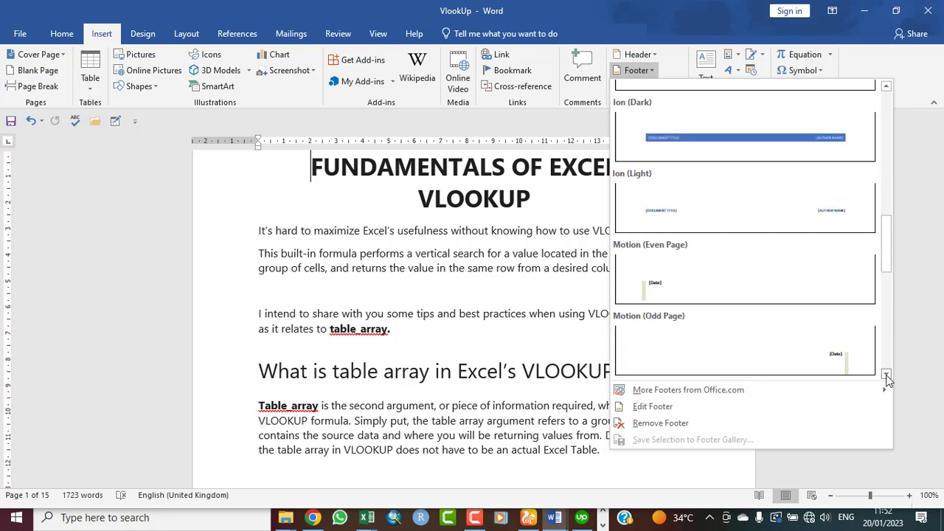
Insert the Ion (Light) footer and type EXCEL VLOOKUP FUNDAMENTAL as its title
{"action": "left_click", "coordinate": [765, 212]}
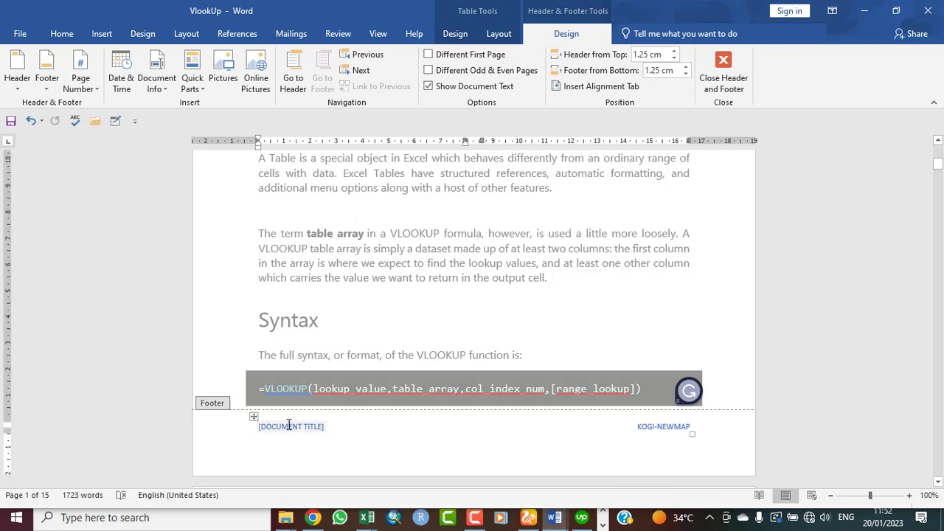
{"action": "left_click", "coordinate": [289, 427]}
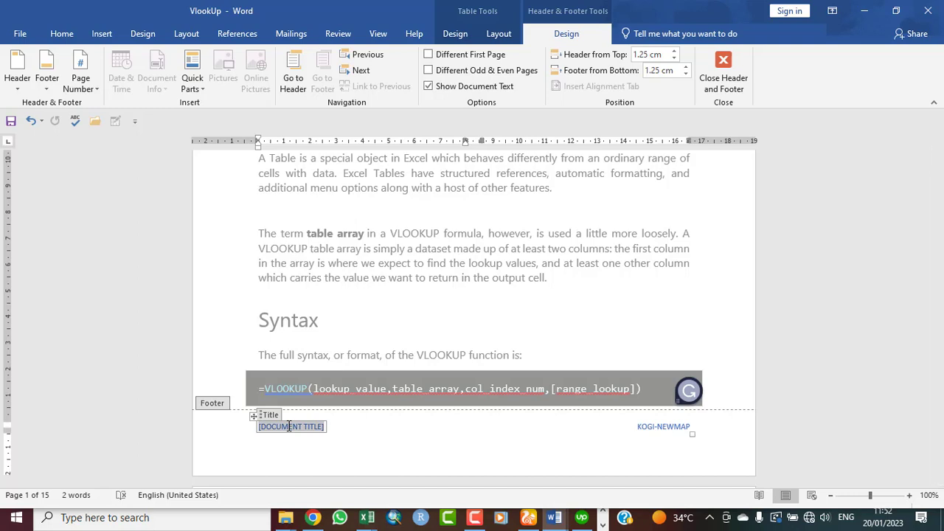
{"action": "type", "text": "E"}
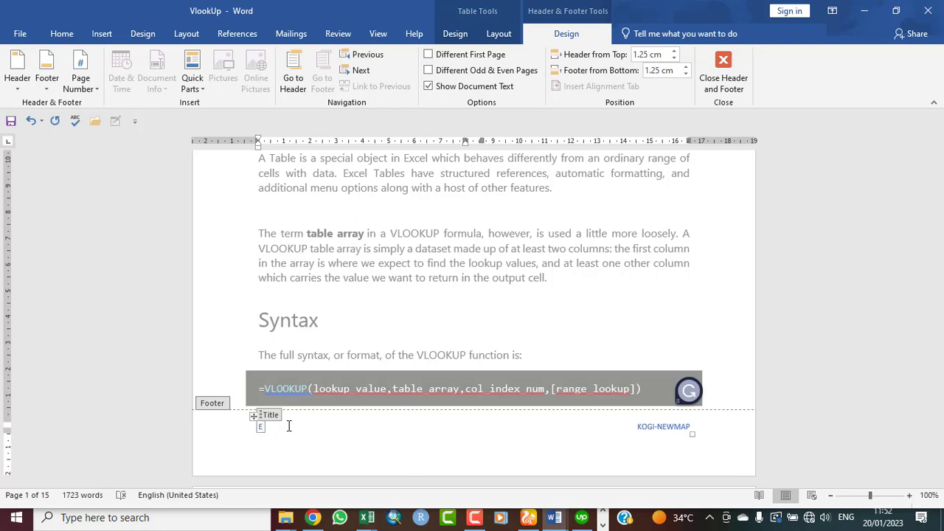
{"action": "type", "text": "XCEL VLOOKUP F"}
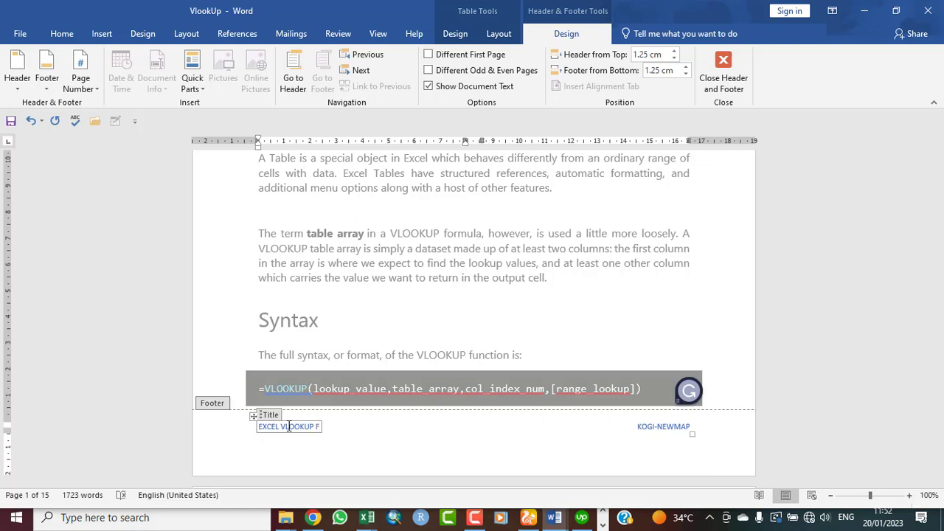
{"action": "type", "text": "UNDAMENTAL"}
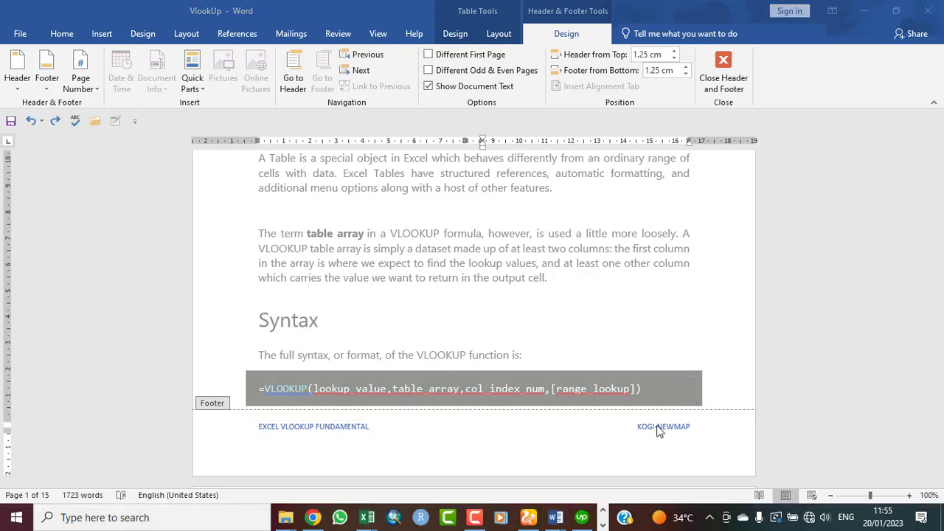
Replace the footer's author name with a shorter new name, removing the old name's leftover letters
{"action": "left_click_drag", "start_coordinate": [638, 426], "coordinate": [652, 426]}
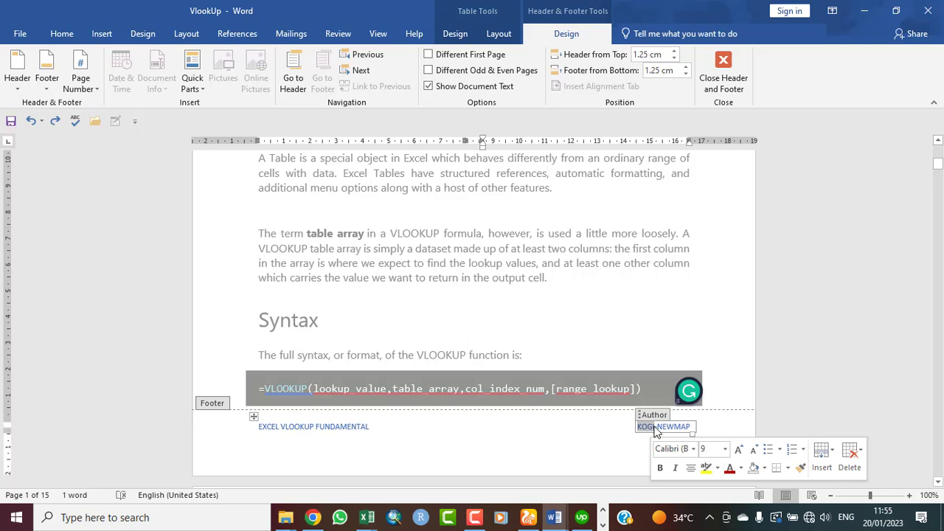
{"action": "key", "text": "BackSpace"}
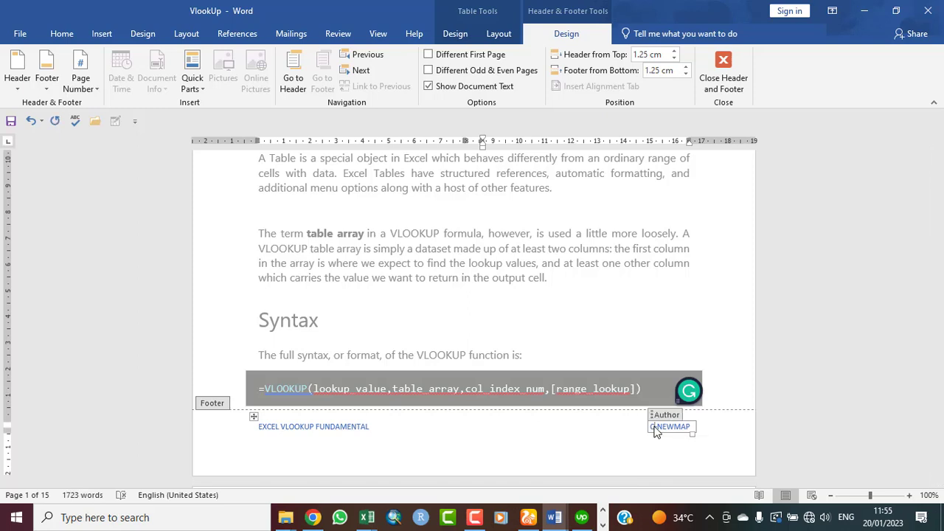
{"action": "type", "text": "CHRIS"}
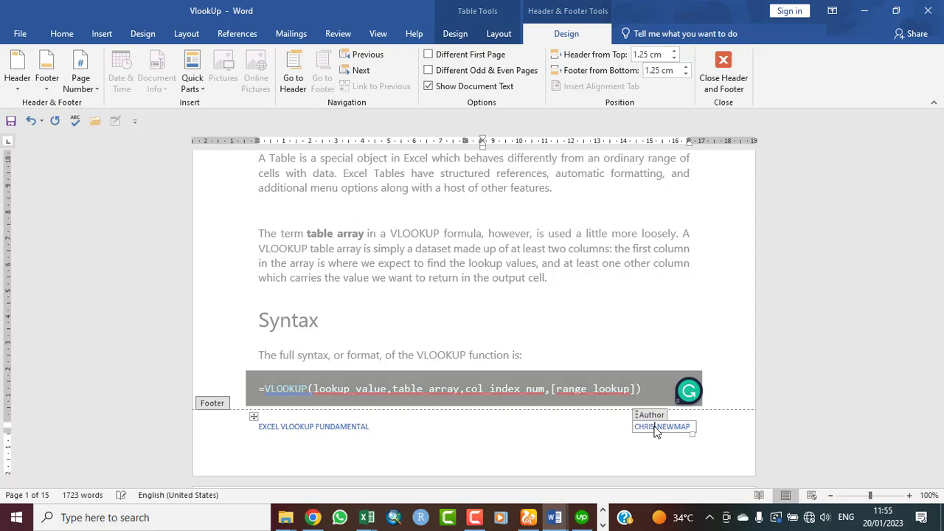
{"action": "key", "text": "Delete"}
{"action": "key", "text": "Delete"}
{"action": "key", "text": "Delete"}
{"action": "key", "text": "Delete"}
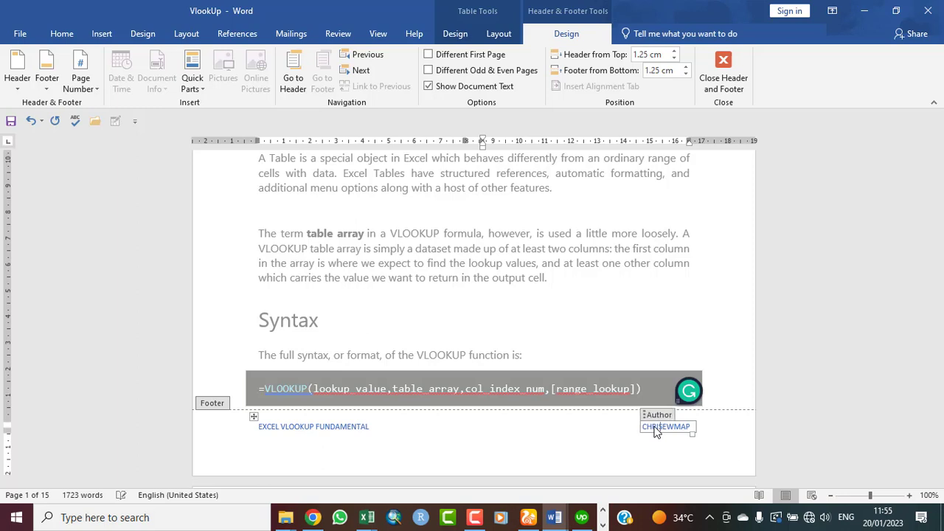
{"action": "key", "text": "Delete"}
{"action": "key", "text": "Delete"}
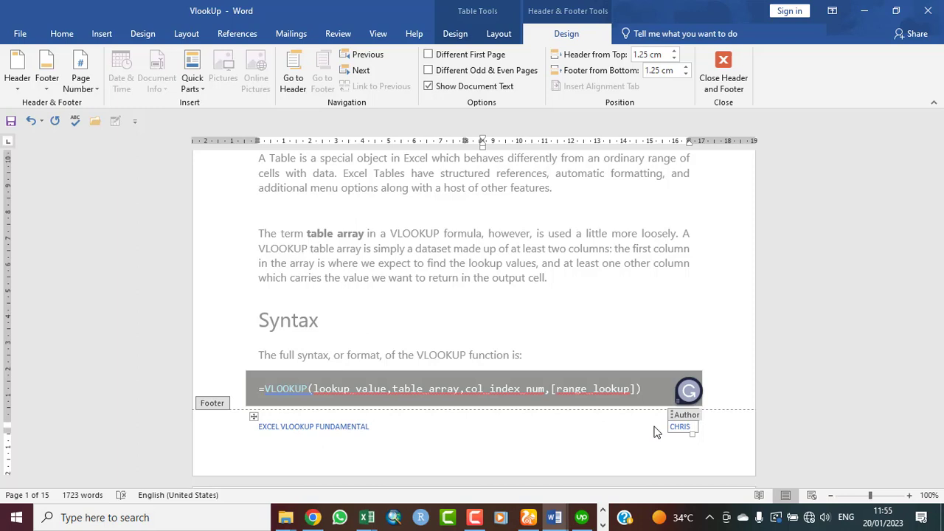
{"action": "left_click", "coordinate": [693, 430]}
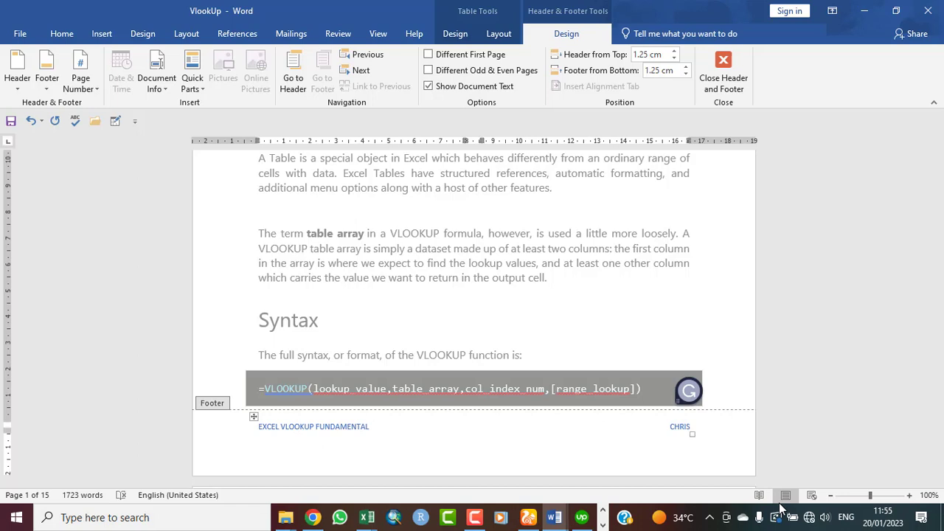
{"action": "key", "text": "Down"}
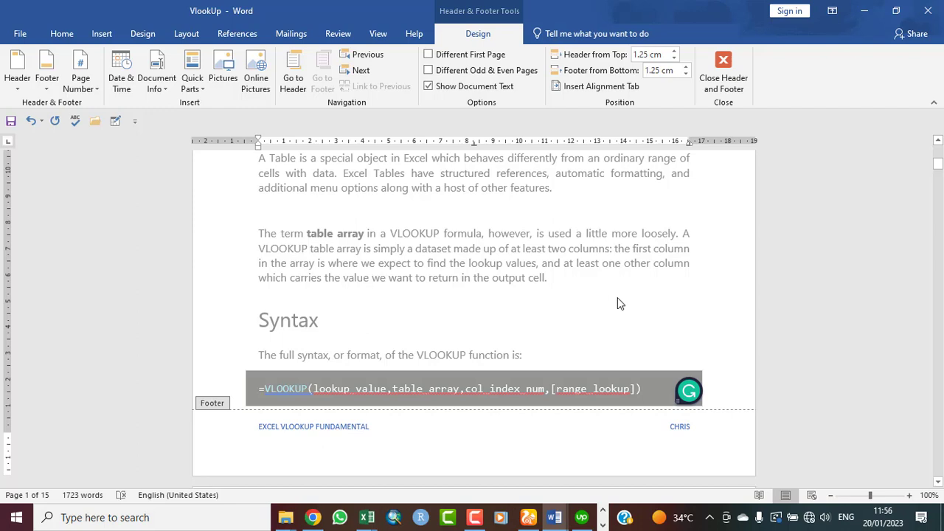
Leave the footer and reopen the Insert Footer gallery, scrolled to the Grid design
{"action": "double_click", "coordinate": [442, 193]}
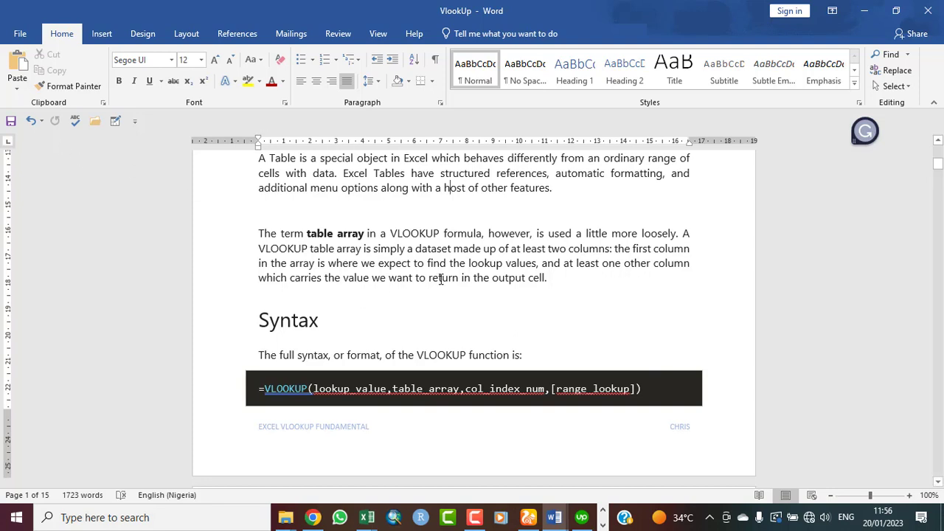
{"action": "left_click", "coordinate": [103, 35]}
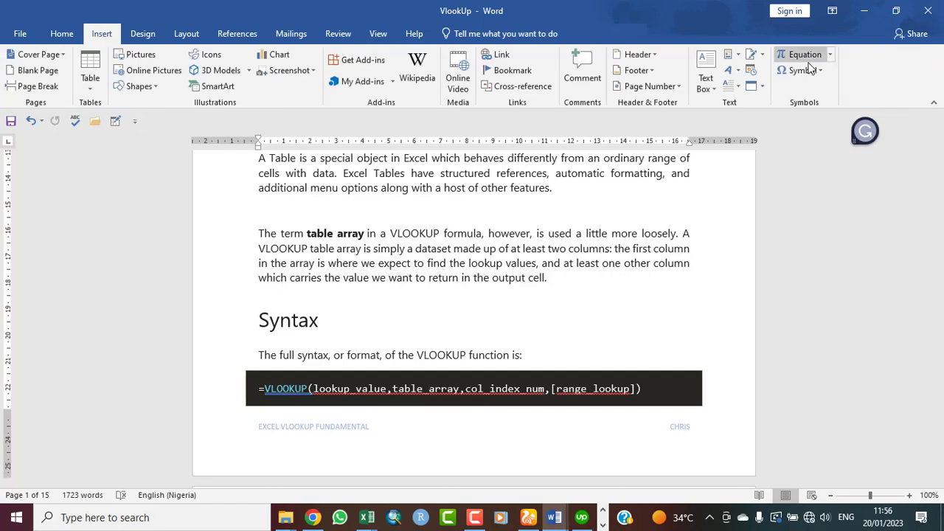
{"action": "left_click", "coordinate": [649, 71]}
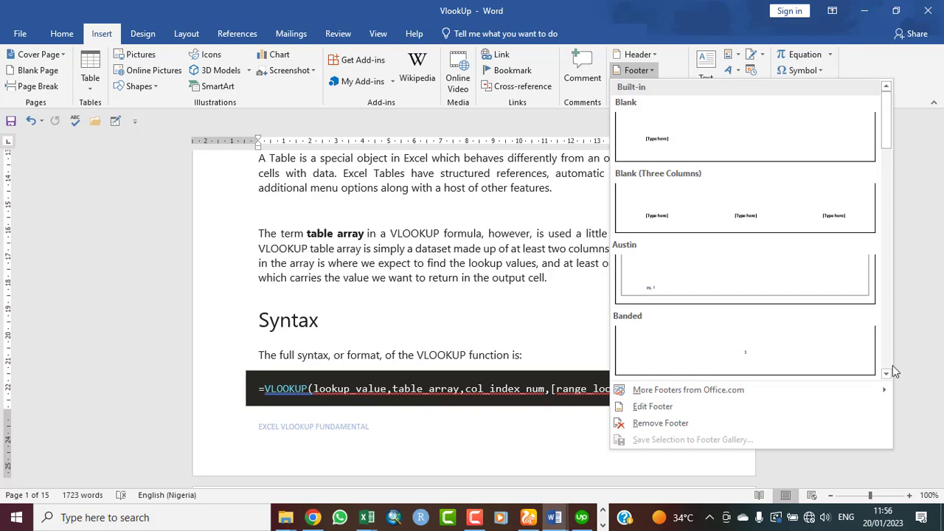
{"action": "left_click_drag", "start_coordinate": [887, 375], "coordinate": [887, 375]}
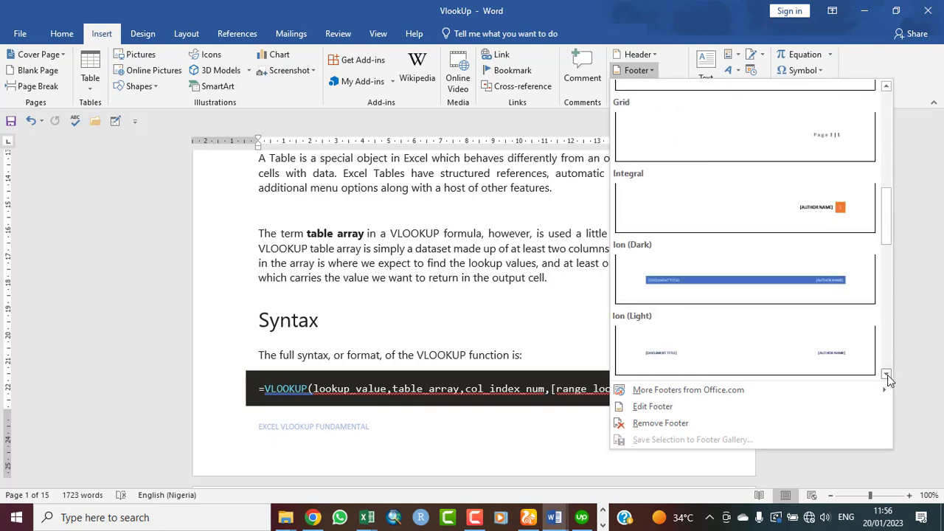
Apply the Grid 'Page 1 | 15' footer and return to the document body
{"action": "left_click", "coordinate": [825, 145]}
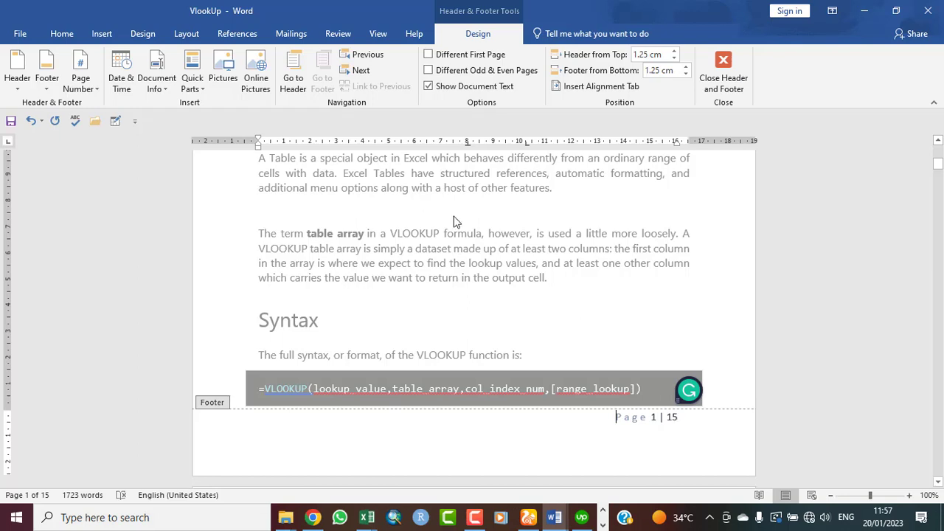
{"action": "double_click", "coordinate": [463, 252]}
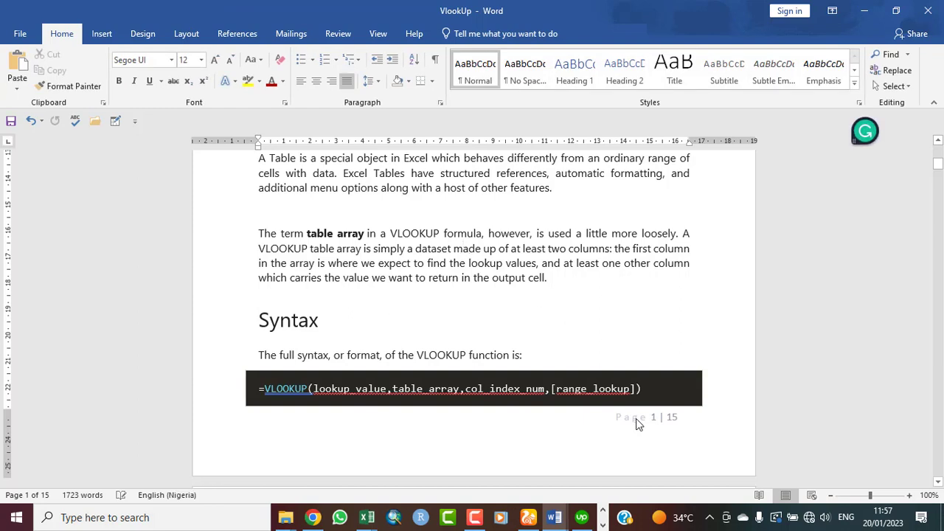
Reopen the Footer menu and choose Edit Footer for the existing footer
{"action": "left_click", "coordinate": [649, 72]}
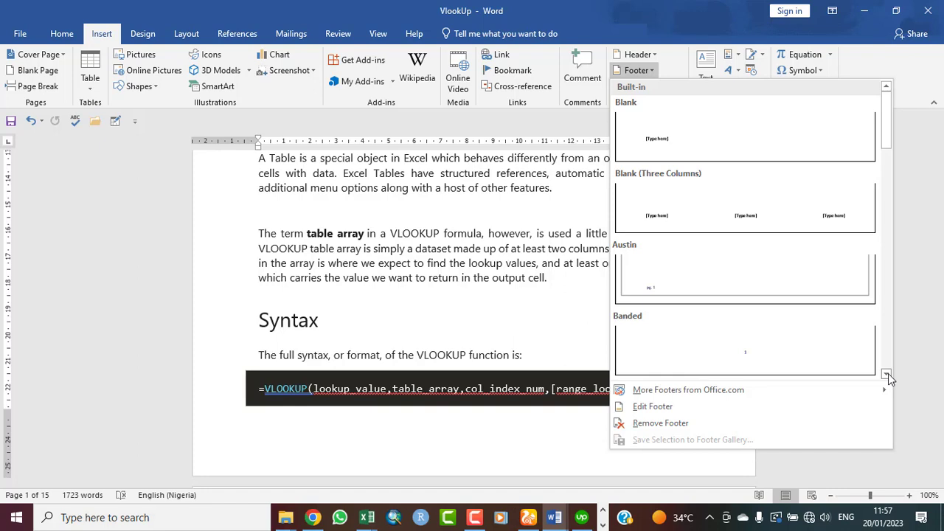
{"action": "scroll", "coordinate": [888, 374], "scroll_direction": "down", "scroll_amount": 12}
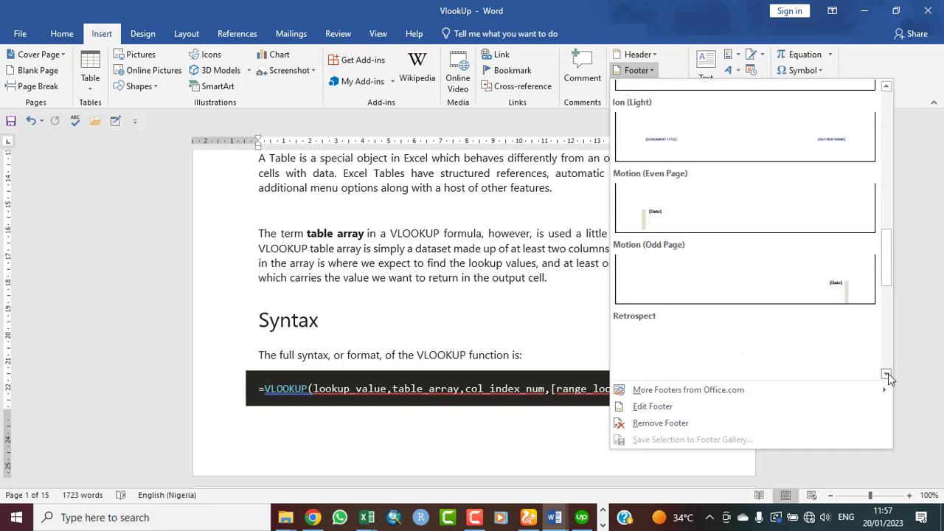
{"action": "scroll", "coordinate": [888, 373], "scroll_direction": "down", "scroll_amount": 5}
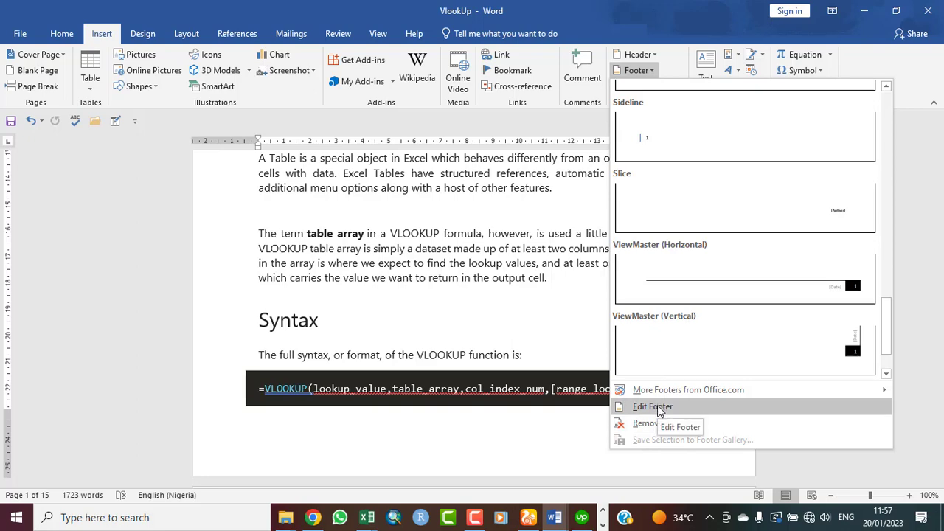
{"action": "left_click", "coordinate": [658, 410]}
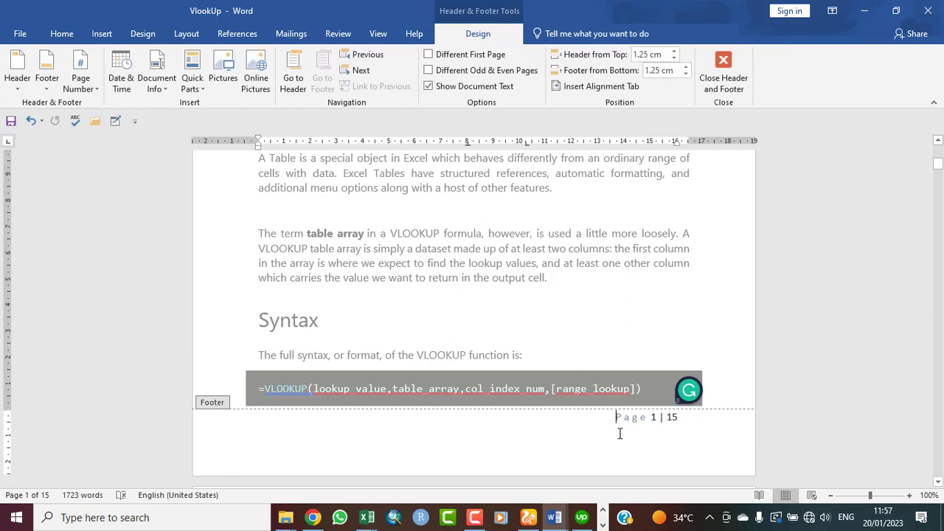
Delete 'Page' and the current page number from the footer, leaving only 15
{"action": "key", "text": "Delete"}
{"action": "key", "text": "Delete"}
{"action": "key", "text": "Delete"}
{"action": "key", "text": "Delete"}
{"action": "key", "text": "shift+Right"}
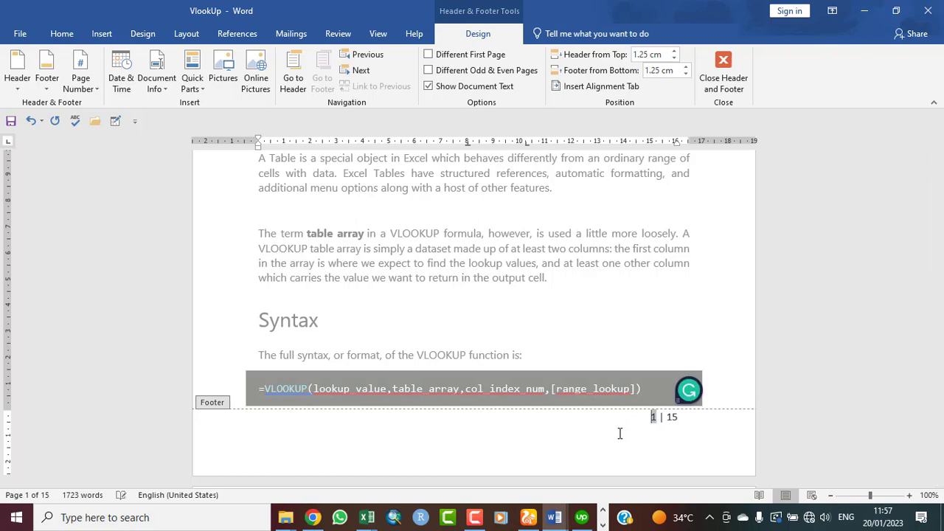
{"action": "key", "text": "Delete"}
{"action": "key", "text": "Delete"}
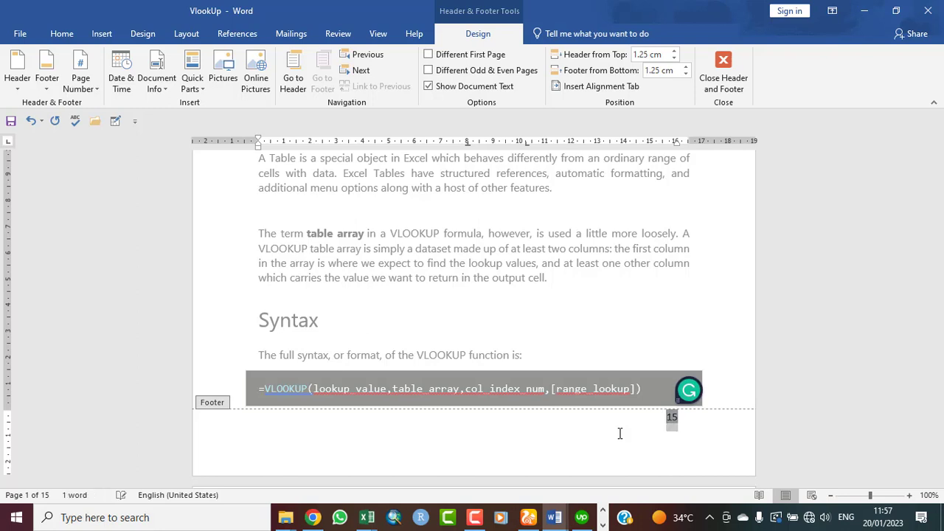
{"action": "key", "text": "Delete"}
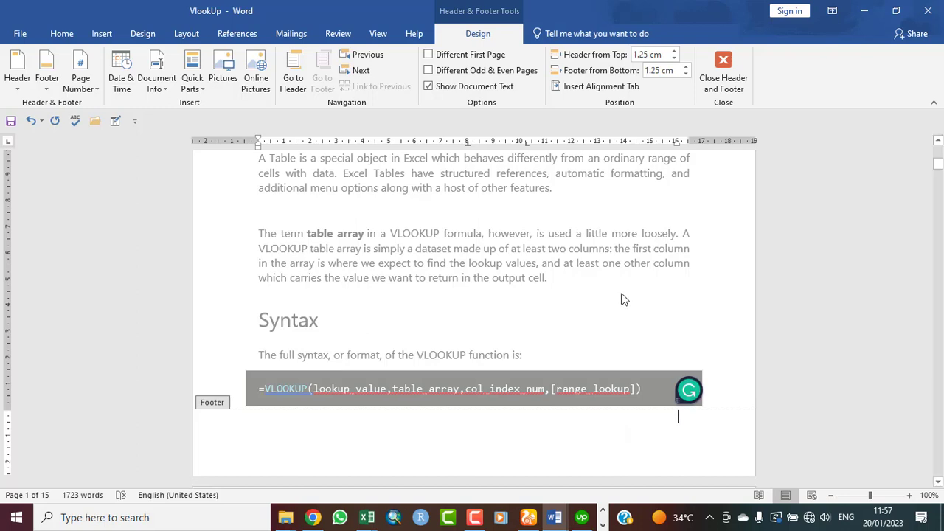
Close footer editing and return to the Insert tab commands
{"action": "left_click", "coordinate": [723, 80]}
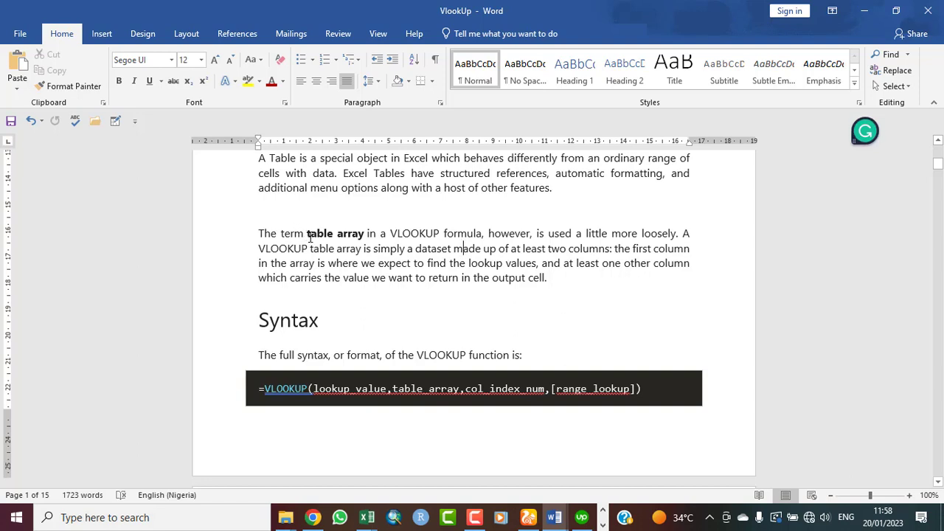
{"action": "left_click", "coordinate": [102, 34]}
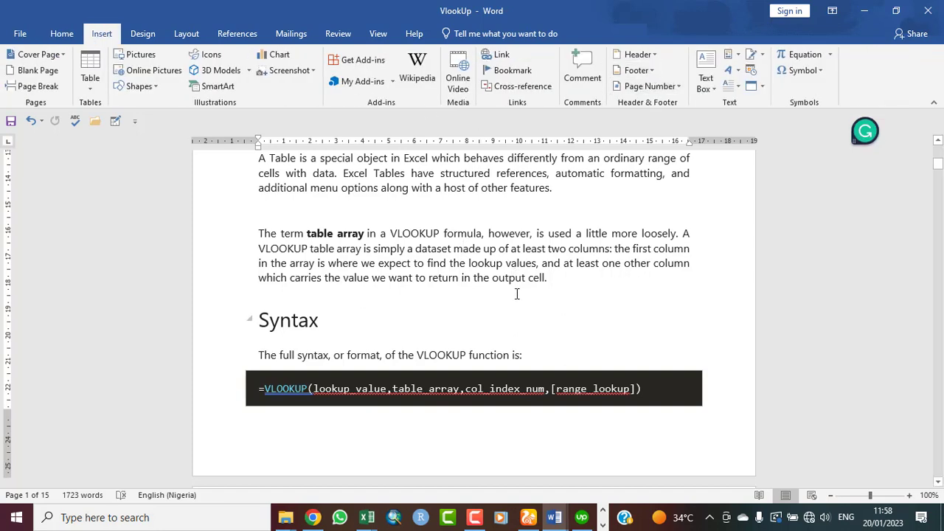
Apply the built-in Grid header design: document title on the left, [Date] placeholder on the right
{"action": "left_click", "coordinate": [639, 54]}
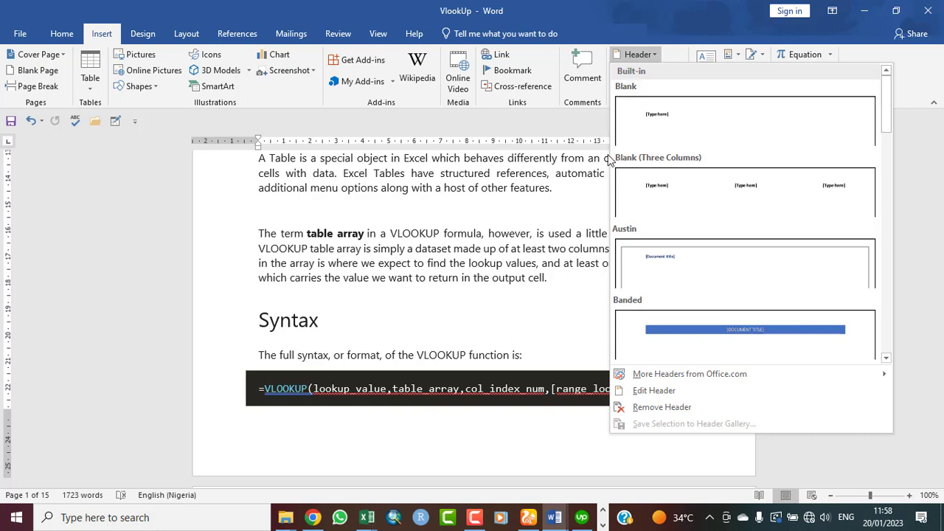
{"action": "left_click", "coordinate": [886, 359]}
{"action": "left_click", "coordinate": [887, 359]}
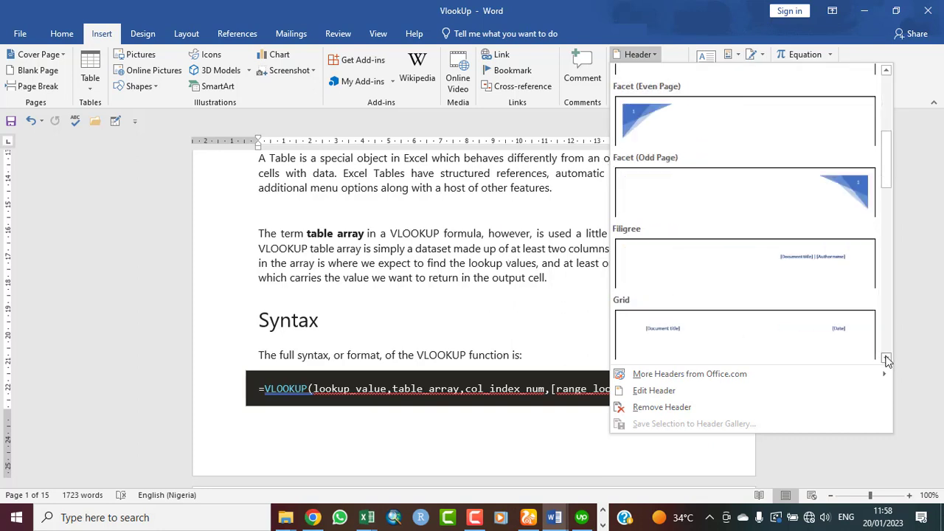
{"action": "left_click", "coordinate": [835, 329]}
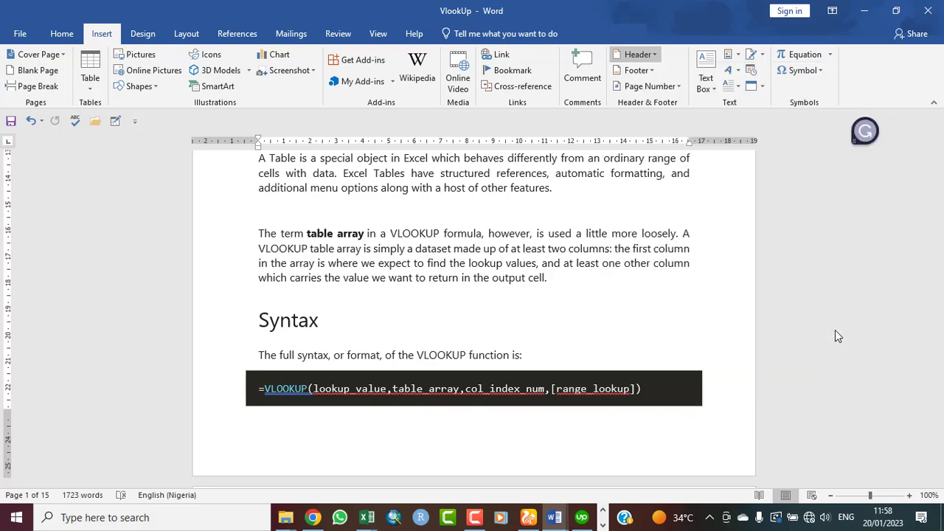